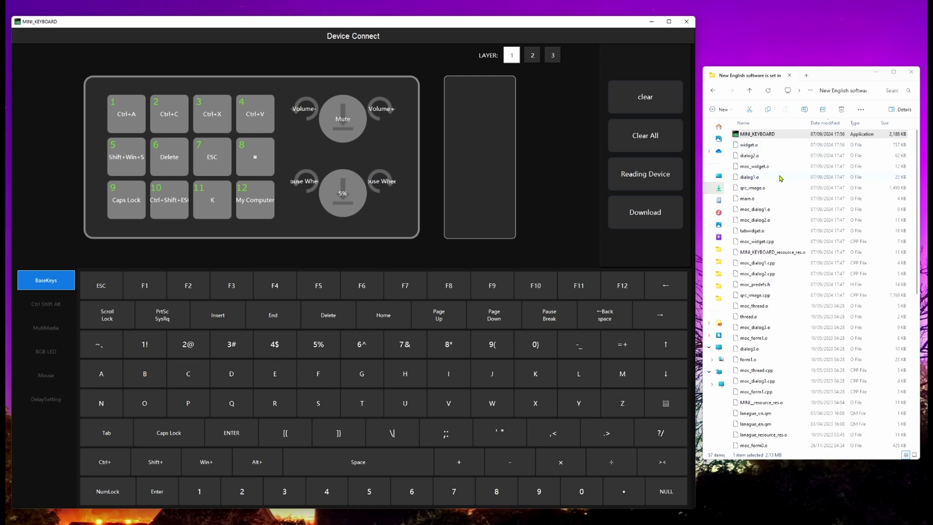
- Review the key assignments on layers 2 and 3, and return to layer 1
click(770, 140)
click(534, 56)
click(554, 57)
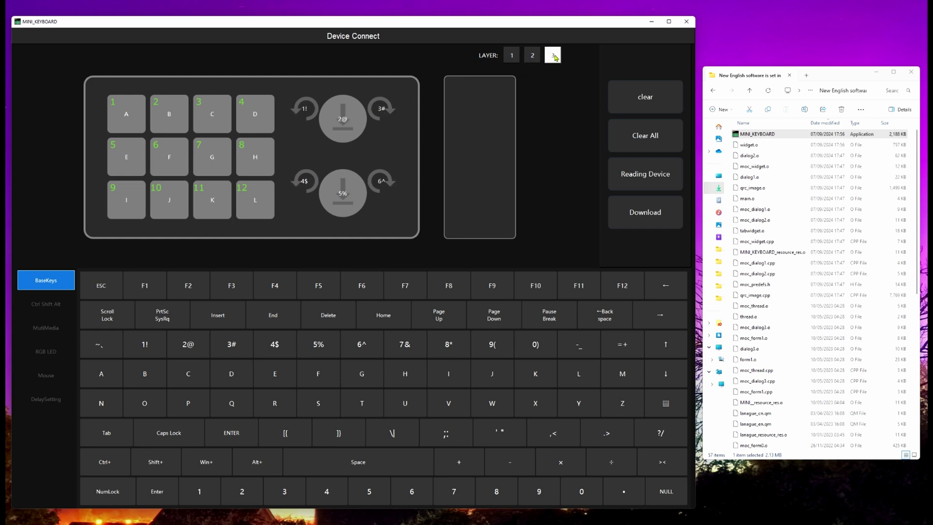
click(514, 57)
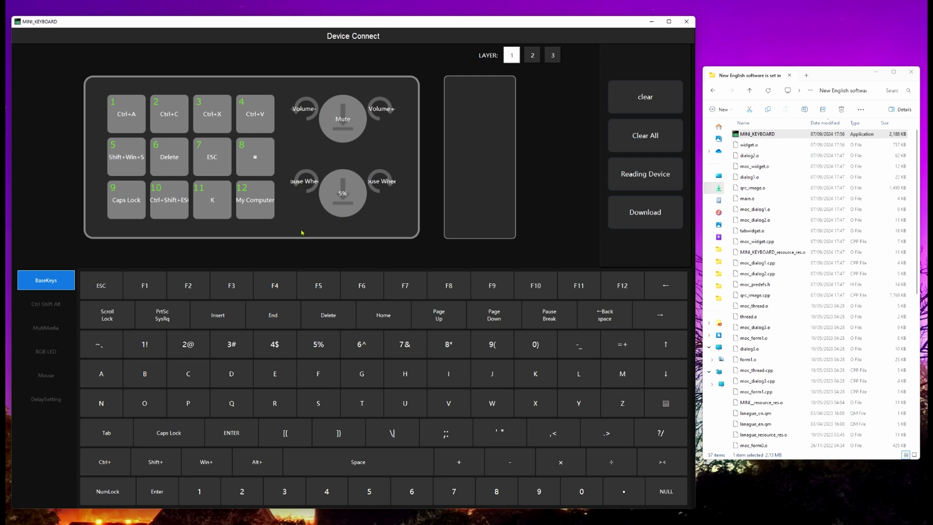
- Clear the assignment of key 11 on layer 1 and set it to Win+M
click(122, 113)
click(215, 208)
click(641, 100)
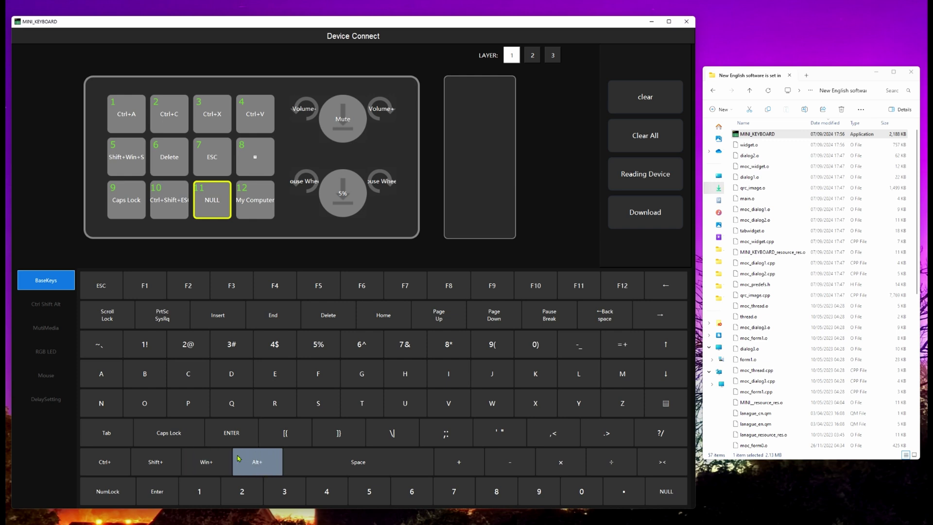
click(207, 465)
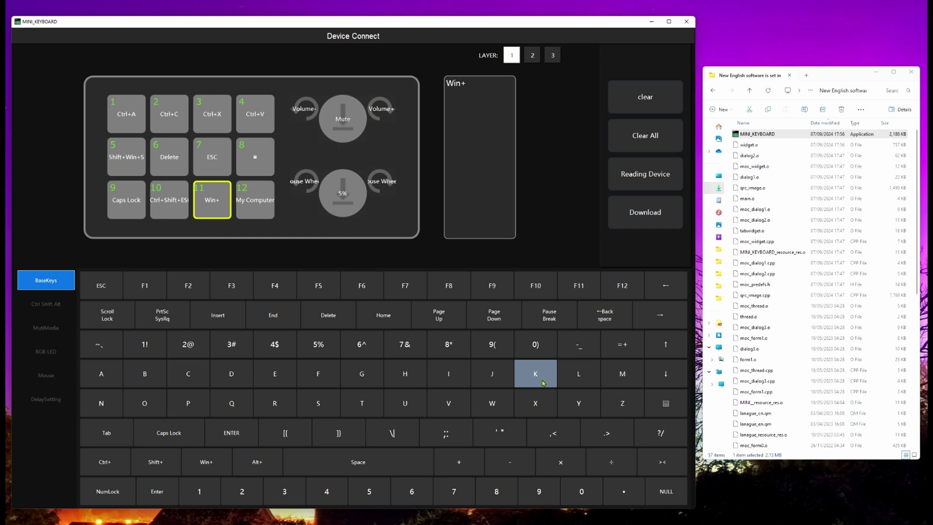
click(613, 374)
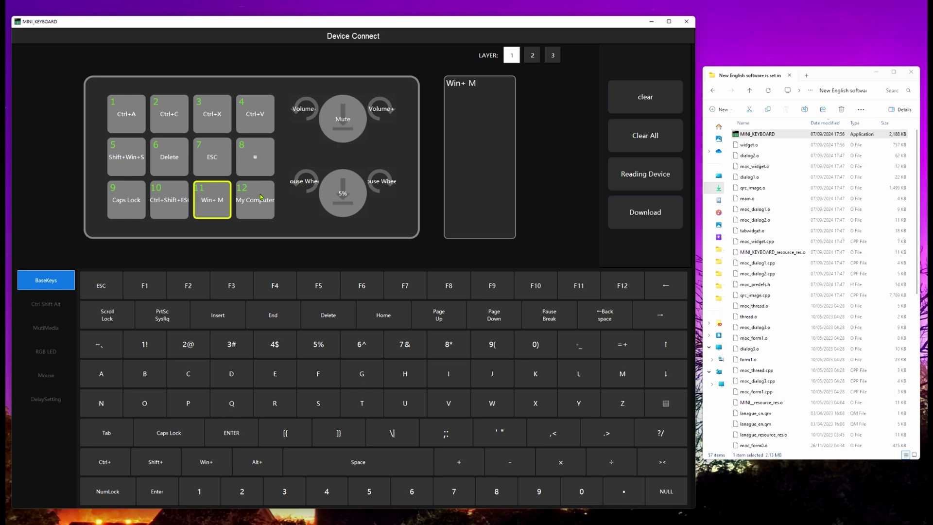
- Check the assignments of keys 6 and 7, reselect key 11, and download its shortcut to the device
click(164, 158)
click(212, 158)
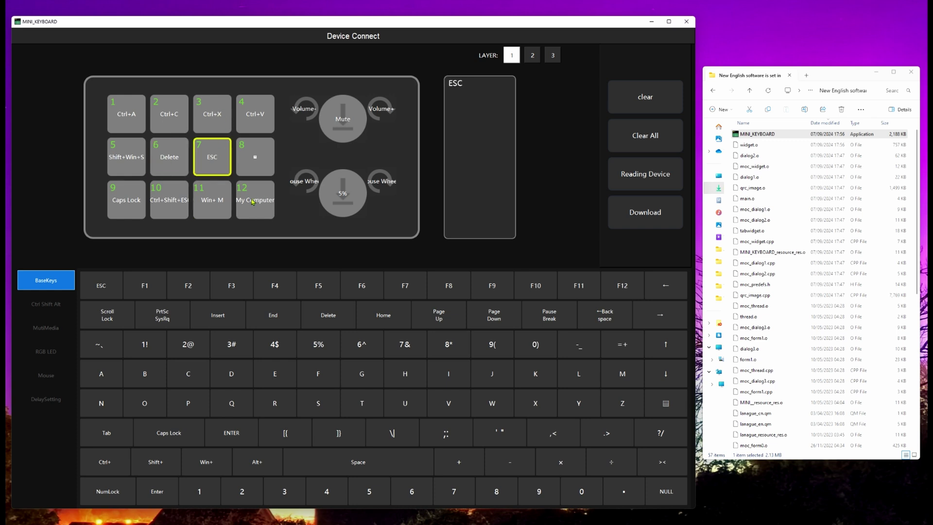
click(215, 212)
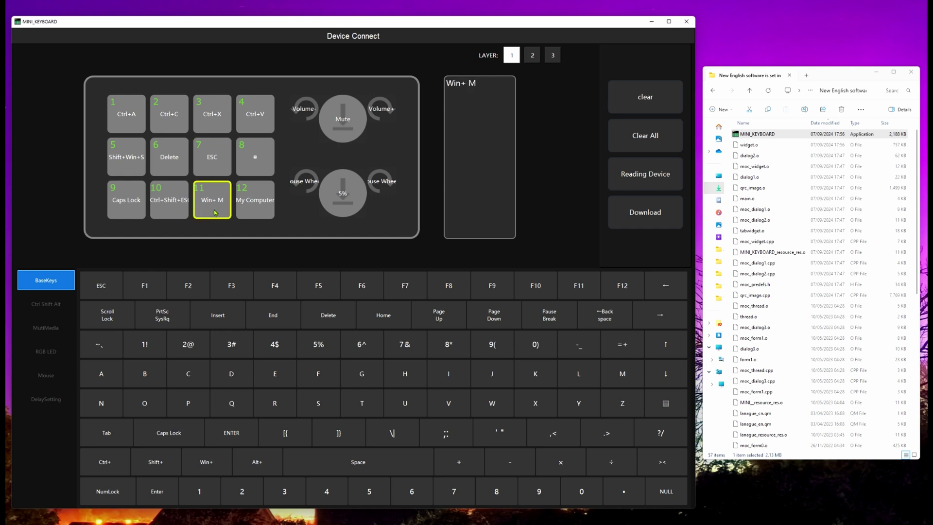
click(654, 218)
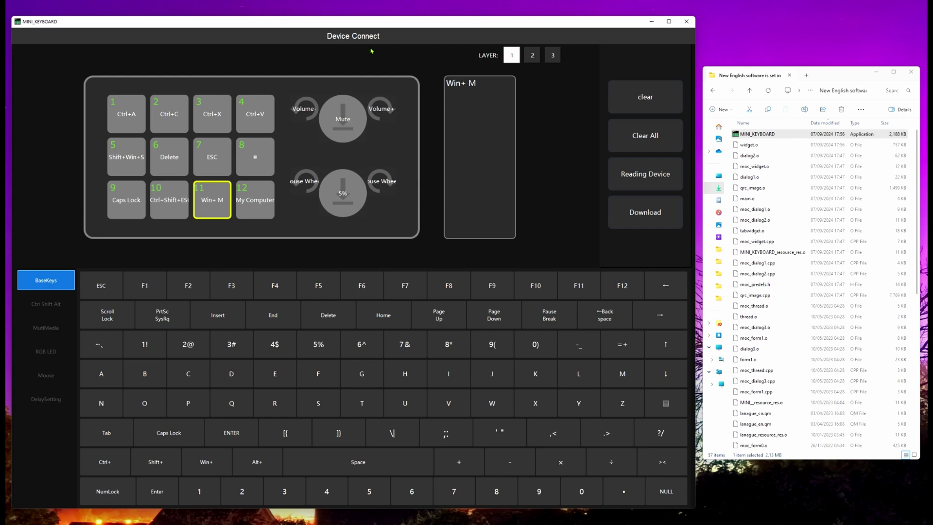
- Test the Win+M shortcut by minimizing all windows, and bring the configuration tool and file folder windows back
key(super+m)
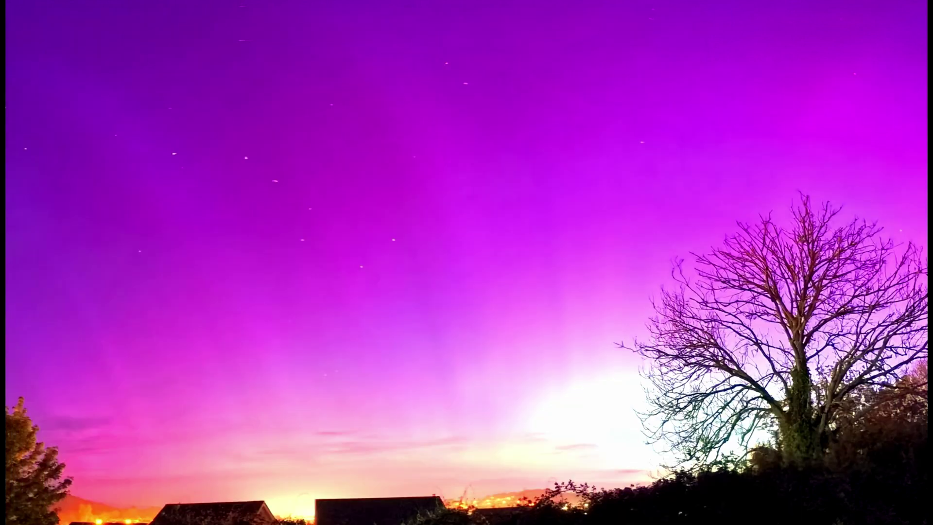
key(alt+Tab)
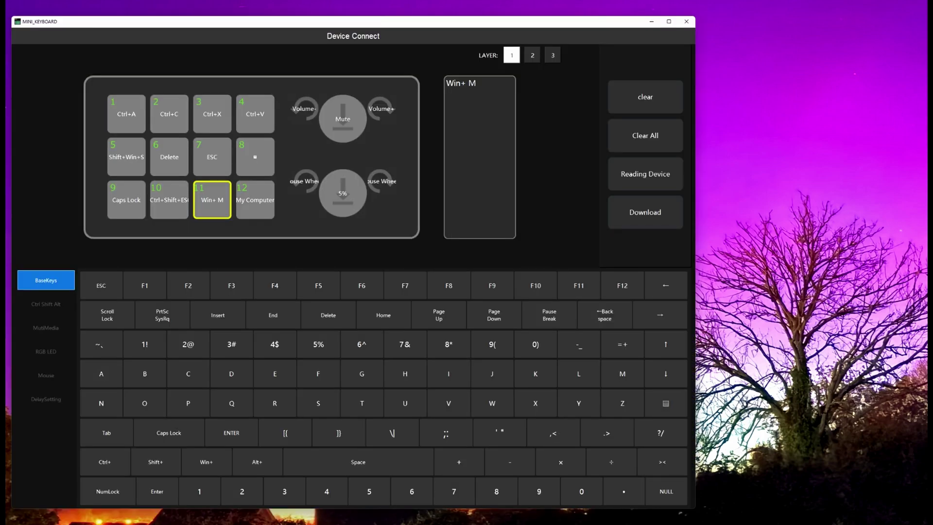
key(alt+Tab)
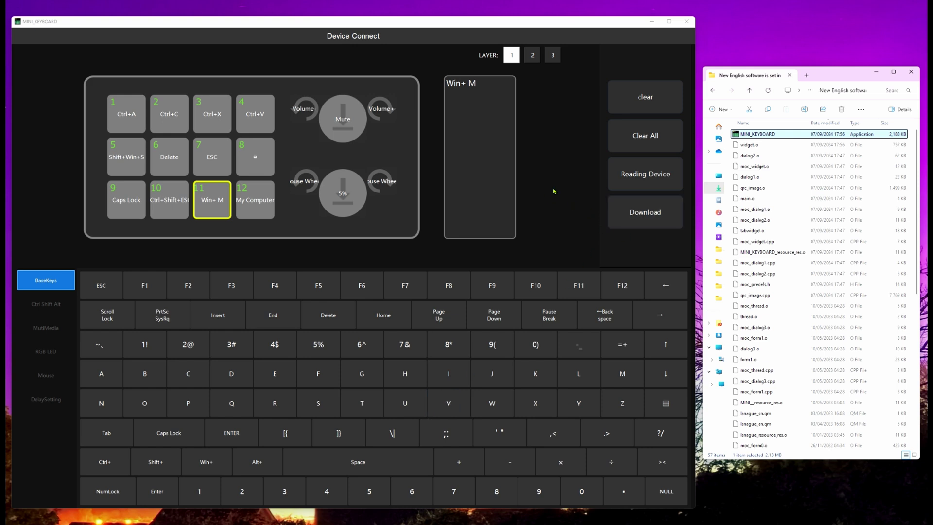
- Read the stored key configuration back from the device
click(649, 178)
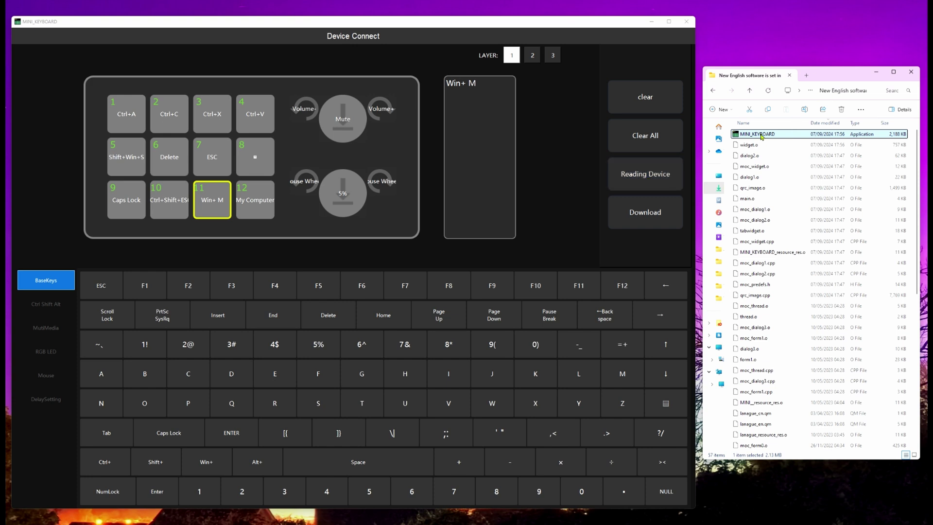
click(643, 181)
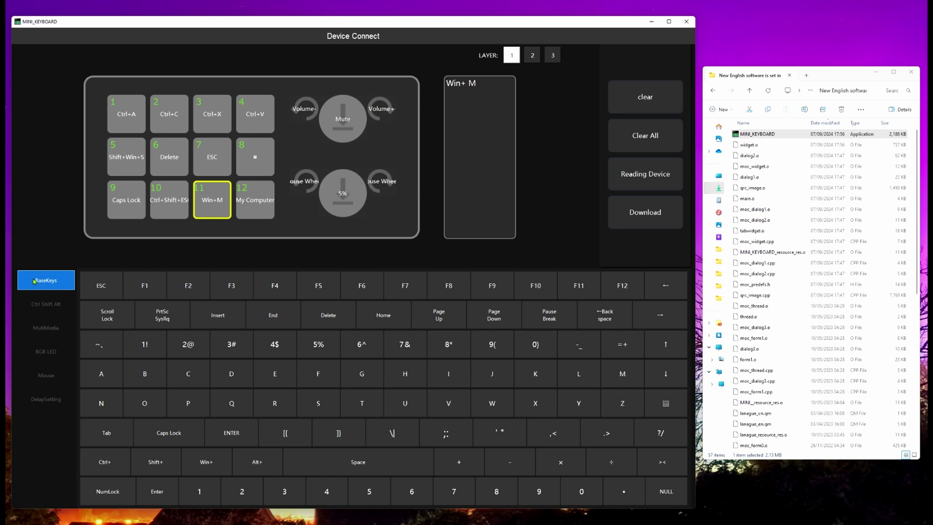
- Examine the available modifier combinations and multimedia functions, and inspect the upper knob's press assignment
click(45, 304)
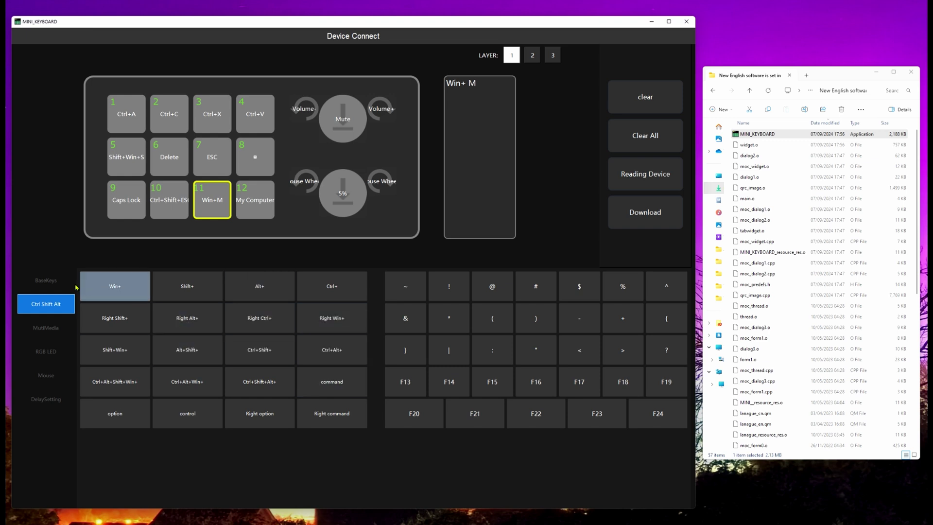
click(46, 280)
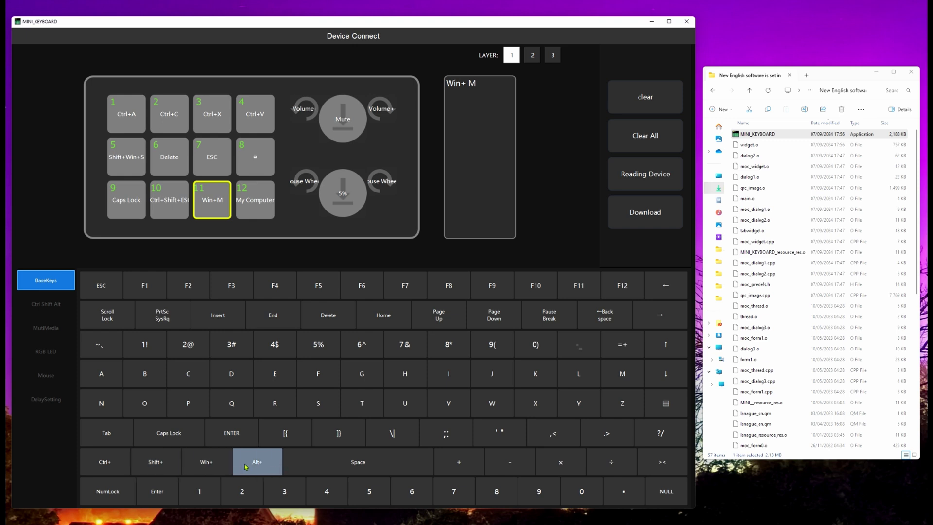
click(47, 308)
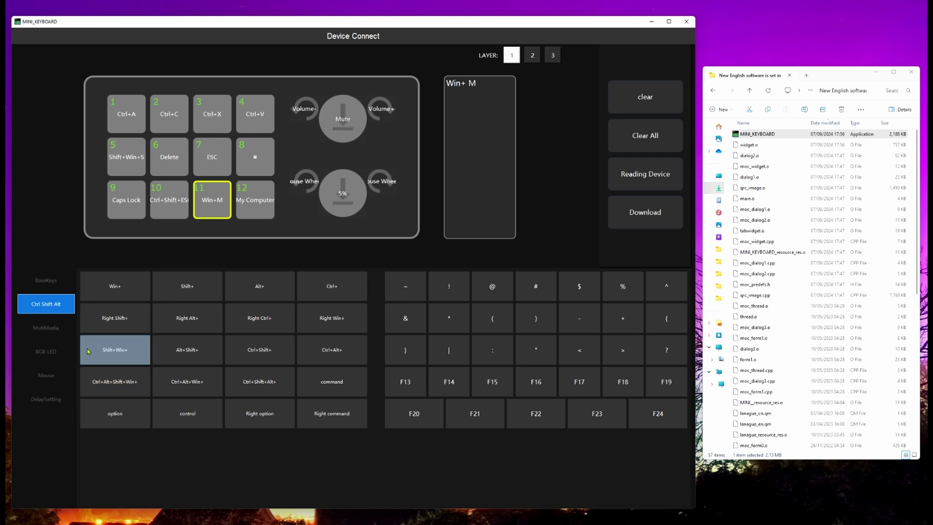
click(43, 332)
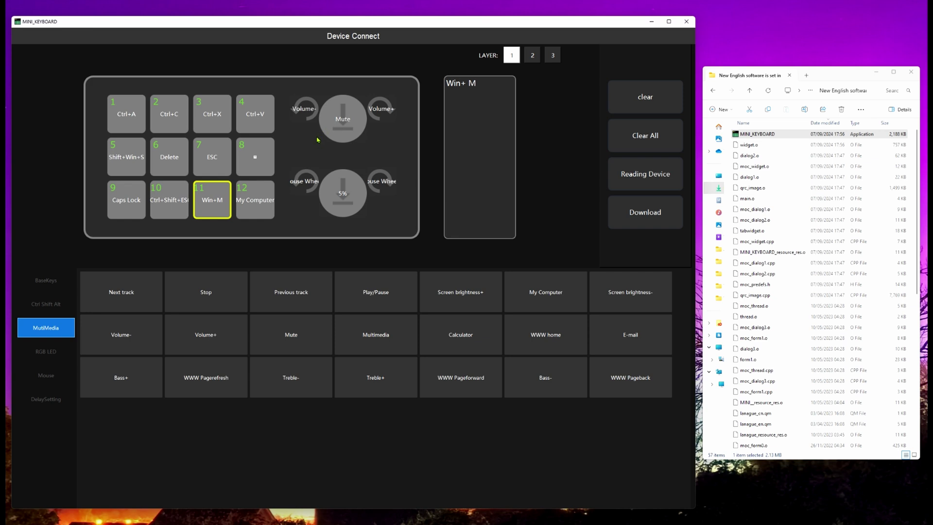
click(344, 129)
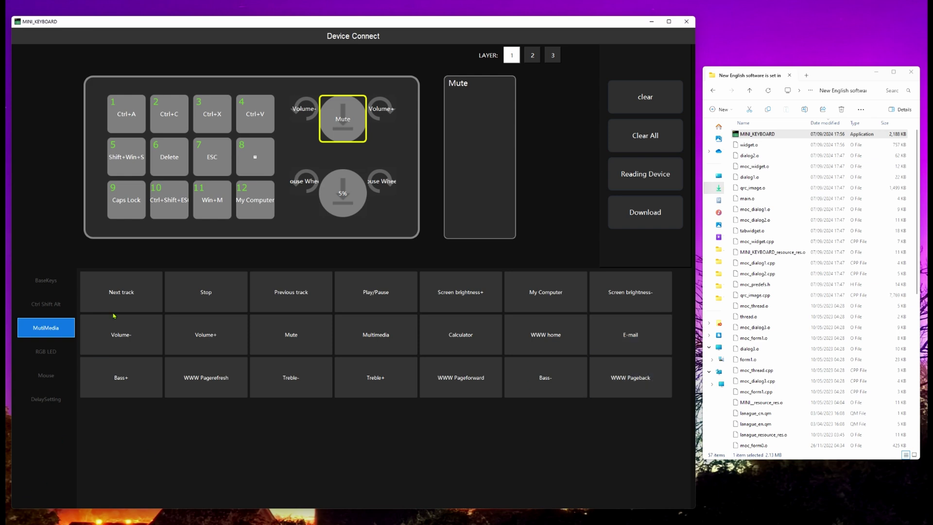
- Set the RGB lighting to LED Mode4 in yellow, after trying LED Mode1 in cyan, and download it to the device
click(42, 357)
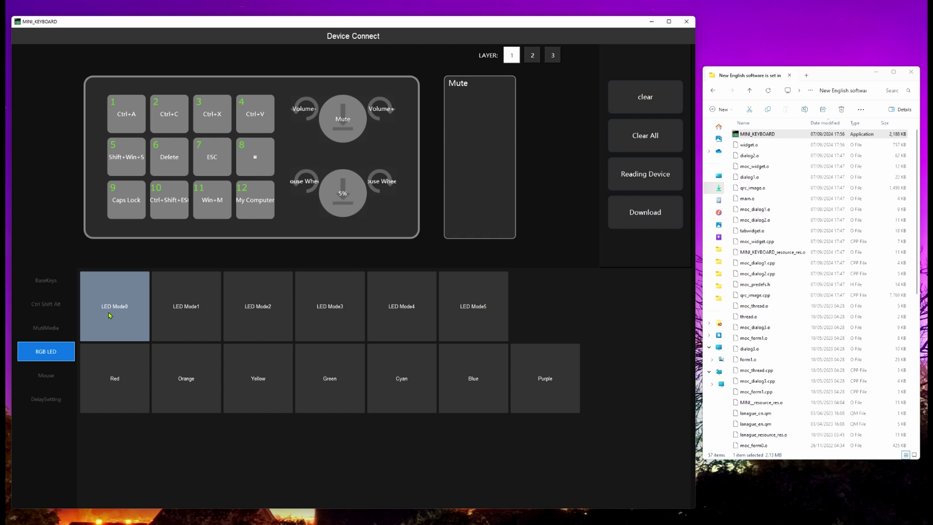
click(181, 311)
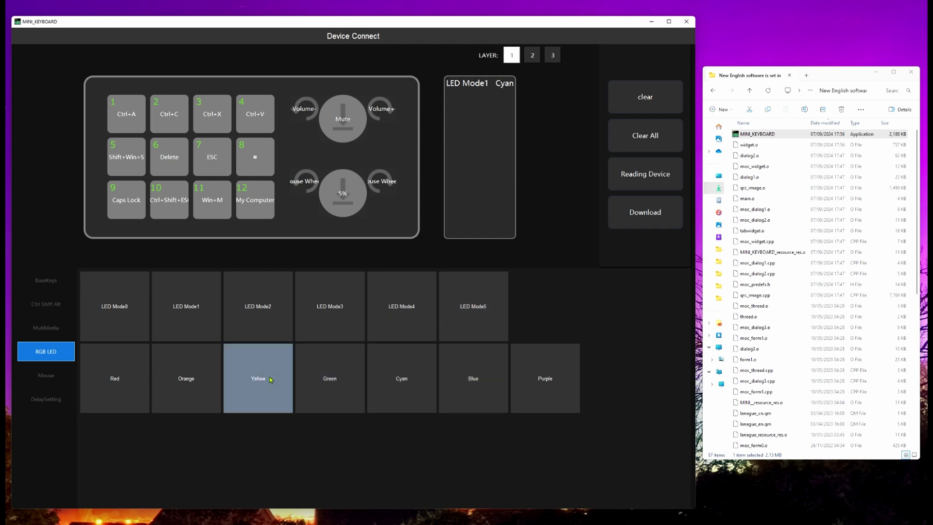
click(399, 314)
click(285, 378)
click(650, 219)
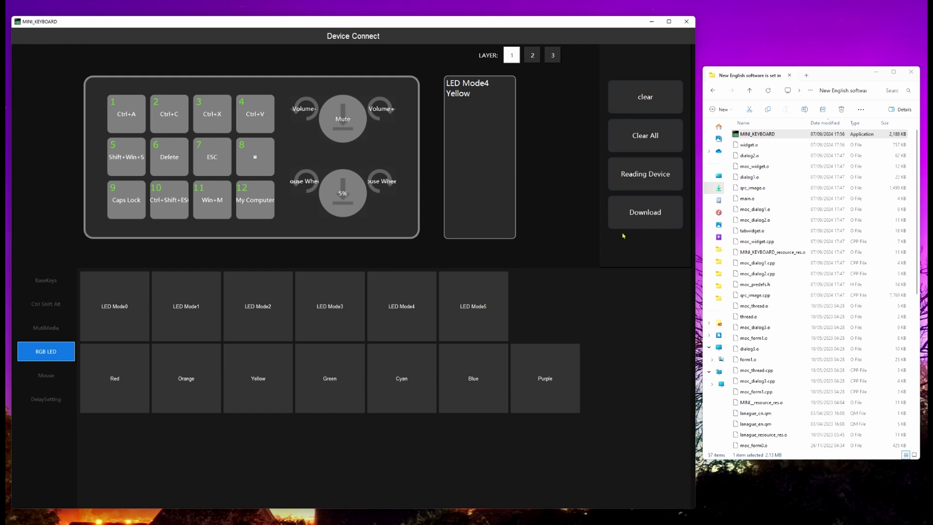
- Look over the available mouse functions and the delay setting, and return to the basic keys
click(52, 379)
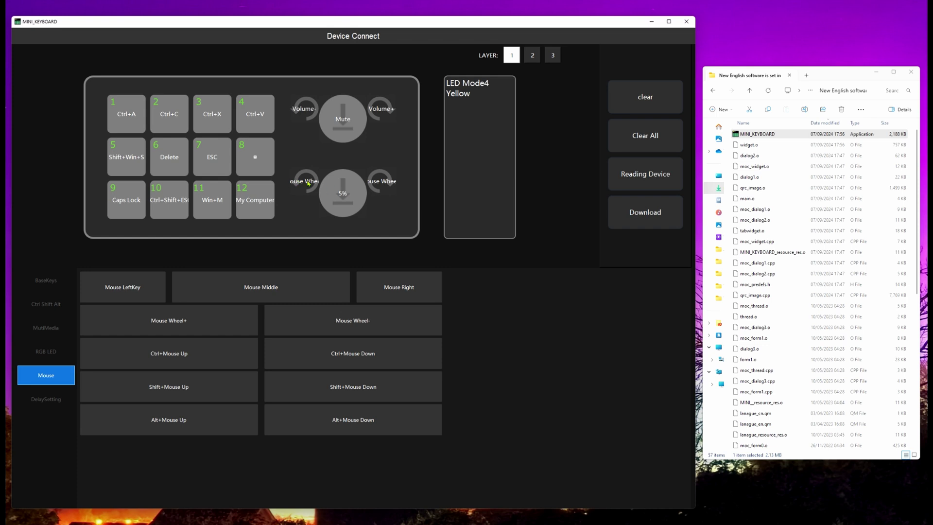
click(43, 402)
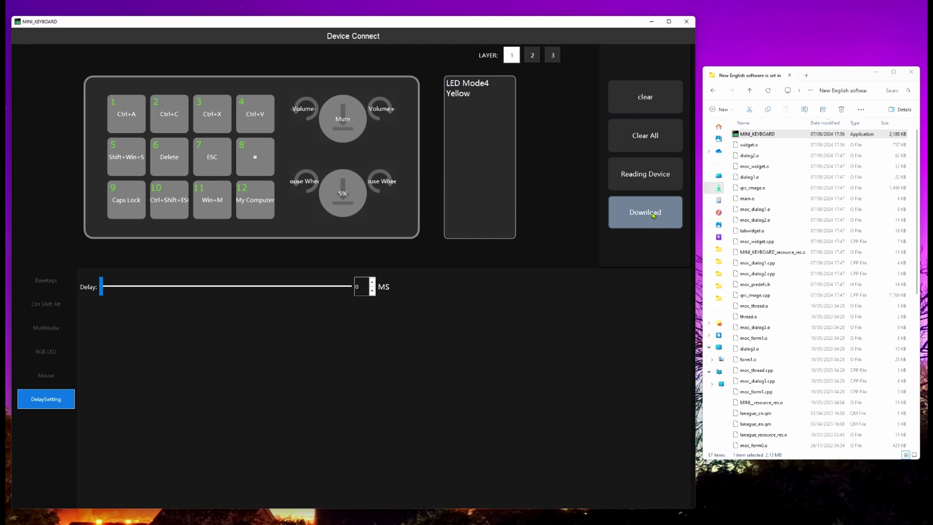
click(46, 284)
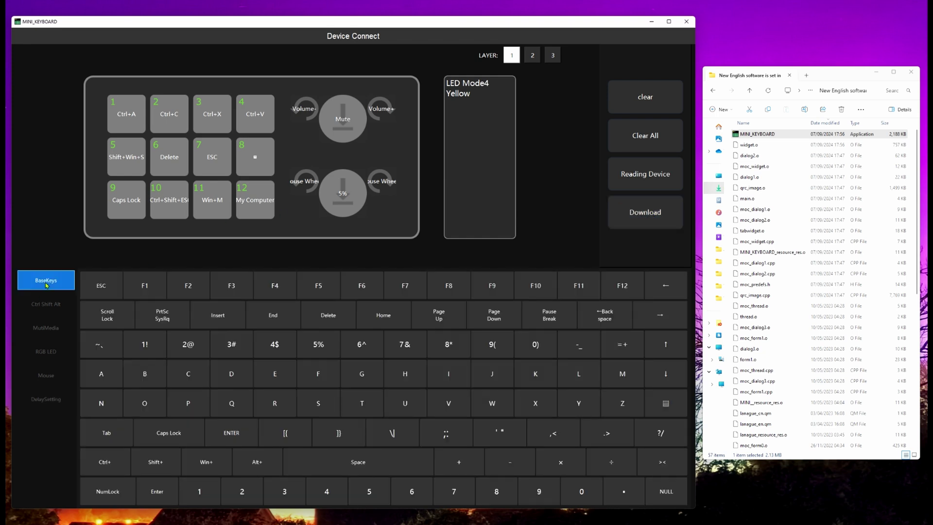